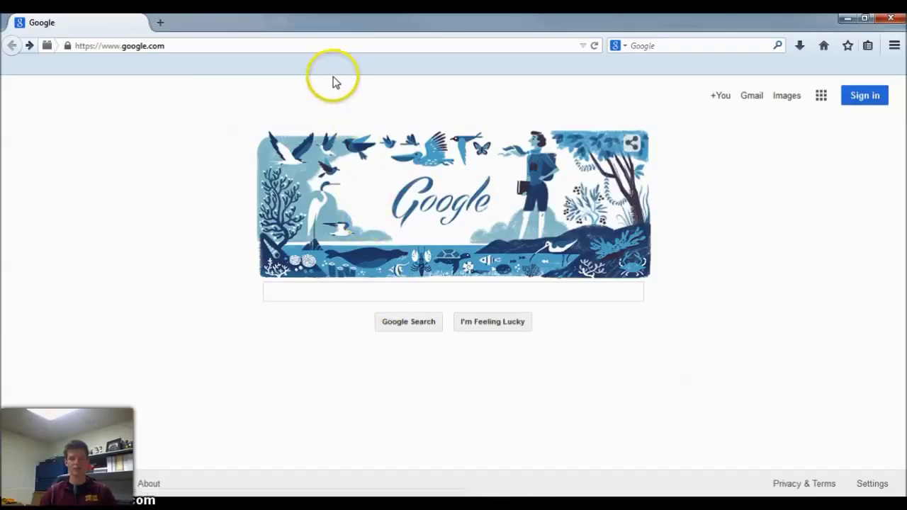
# Load gmail.com in Firefox's address bar to reach the Gmail sign-in page.
pyautogui.click(198, 45)
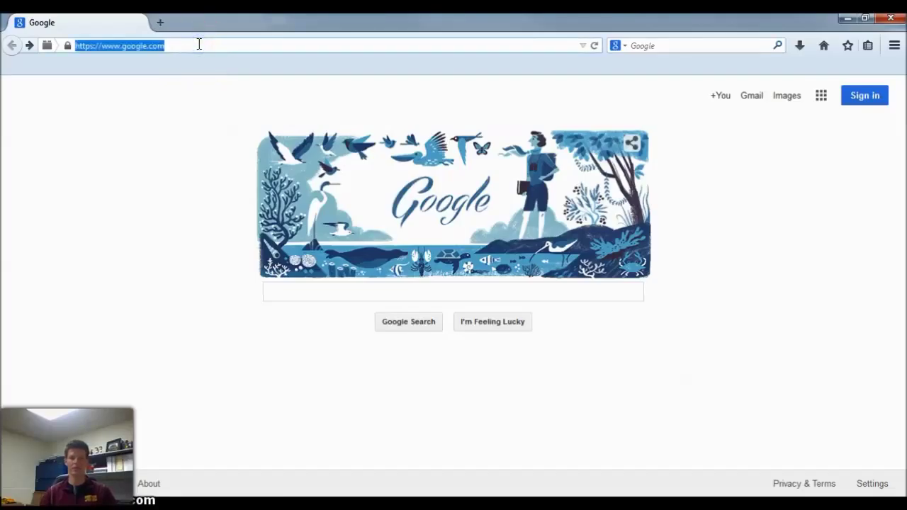
pyautogui.write('gmail.com/')
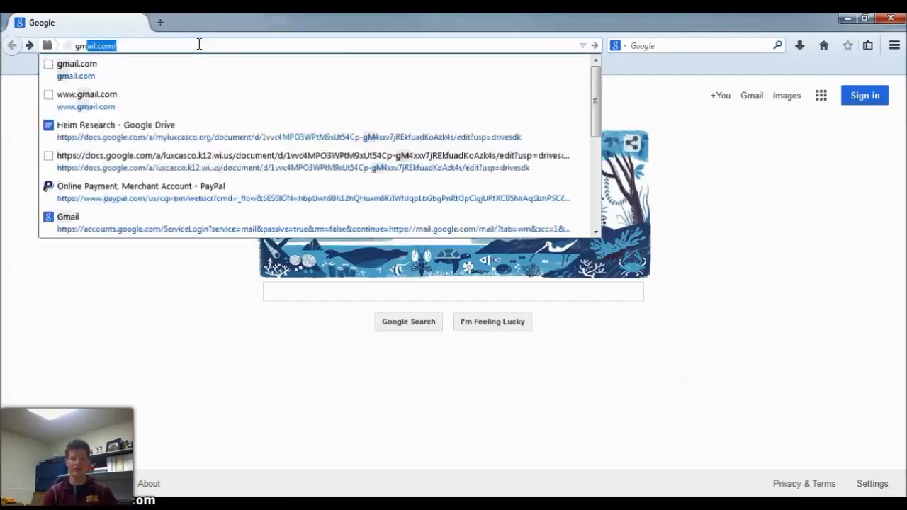
pyautogui.press('Return')
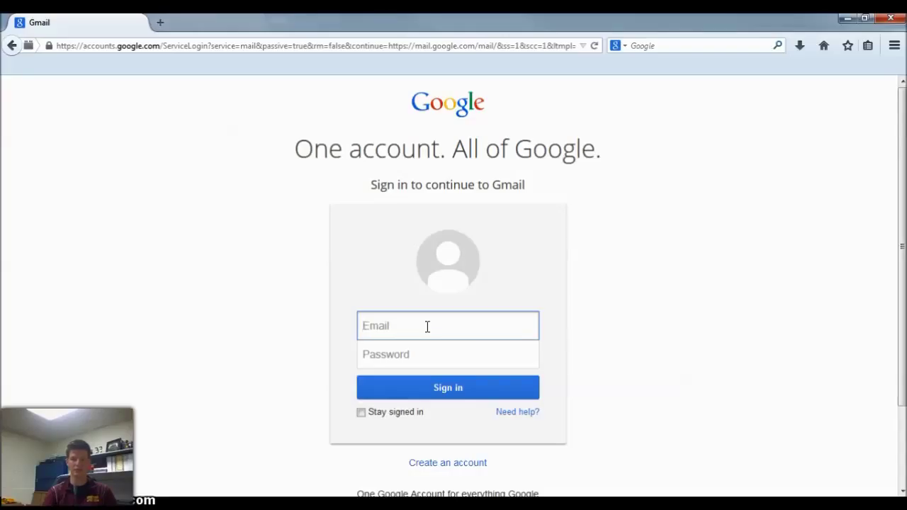
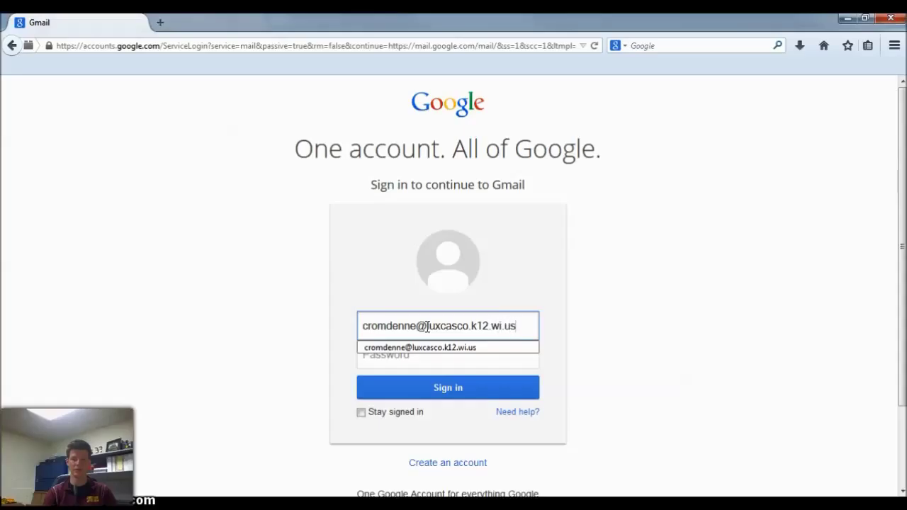
# Enter the account's e-mail address, accept the suggestion and move to the Password field.
pyautogui.press('Tab')
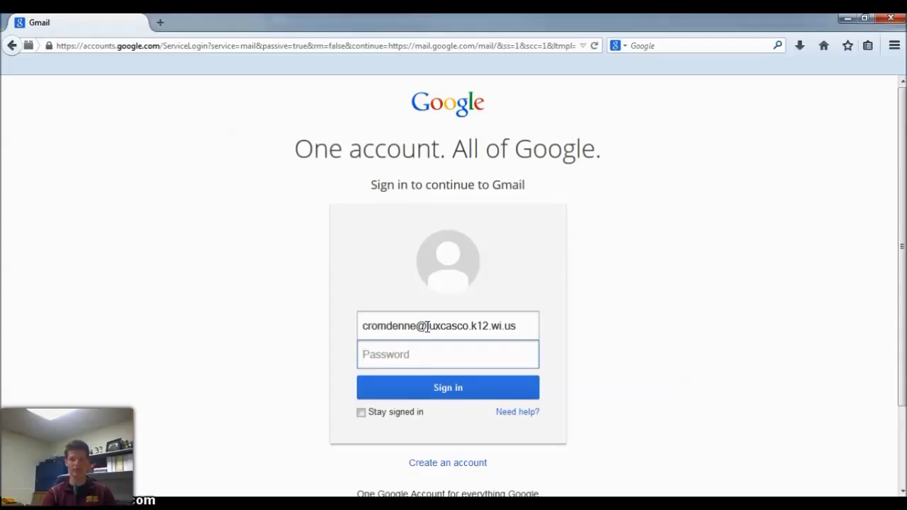
# Enter the account password and sign in, loading the inbox with 7 unread messages.
pyautogui.write('•••••••••••')
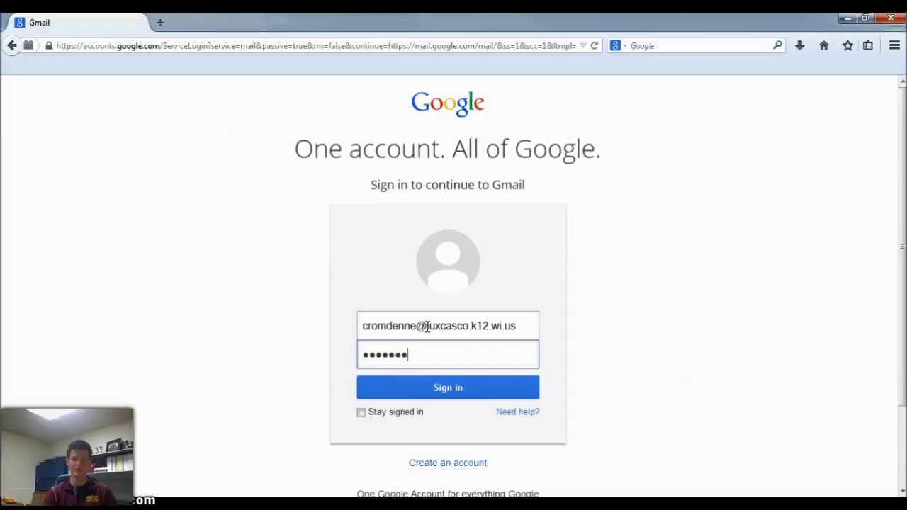
pyautogui.press('Return')
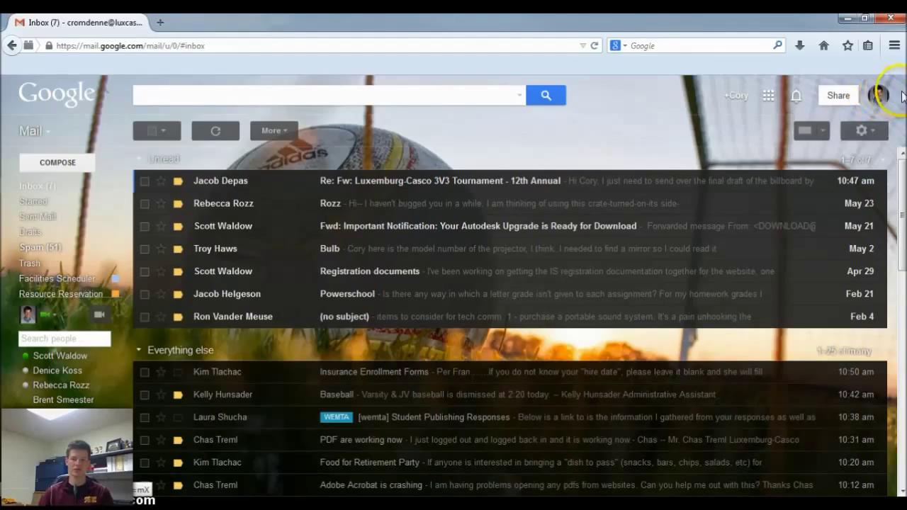
# Open Google Account settings from the profile picture and go to the Security section.
pyautogui.click(878, 97)
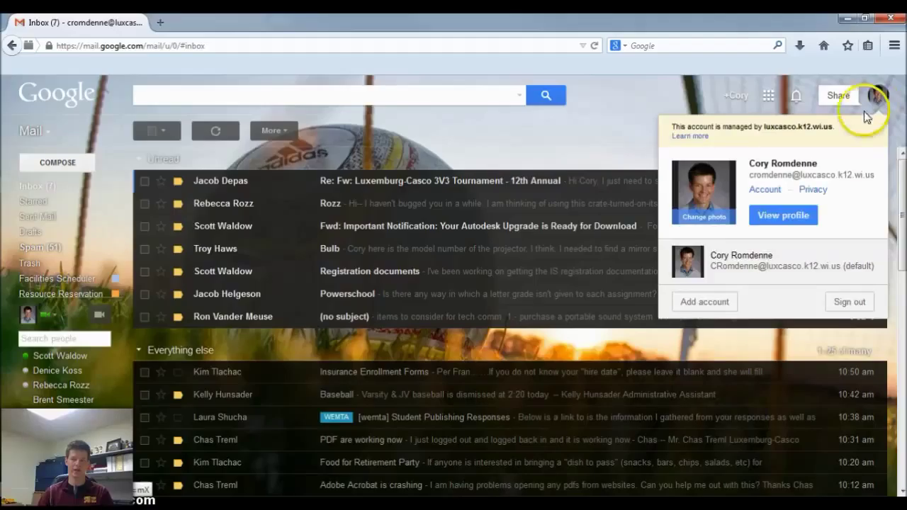
pyautogui.click(762, 189)
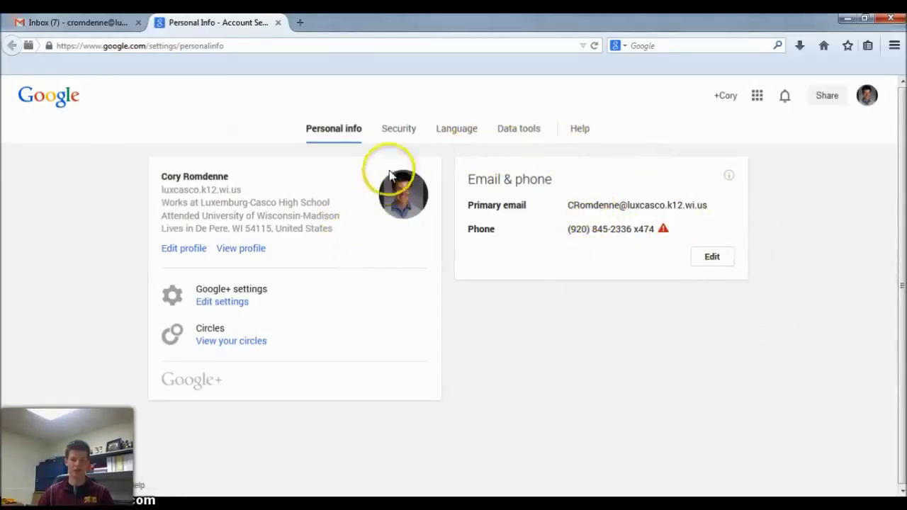
pyautogui.click(399, 132)
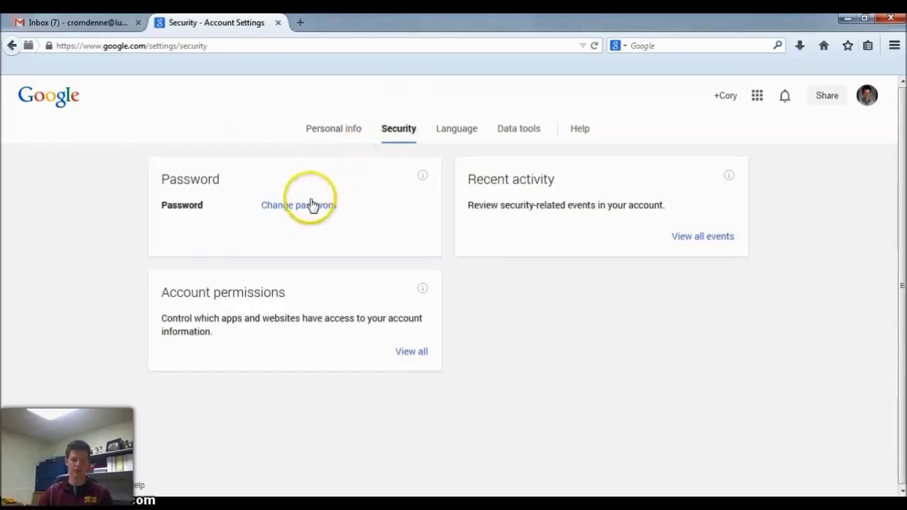
# Open the Change password form, then close the Firefox window.
pyautogui.click(299, 207)
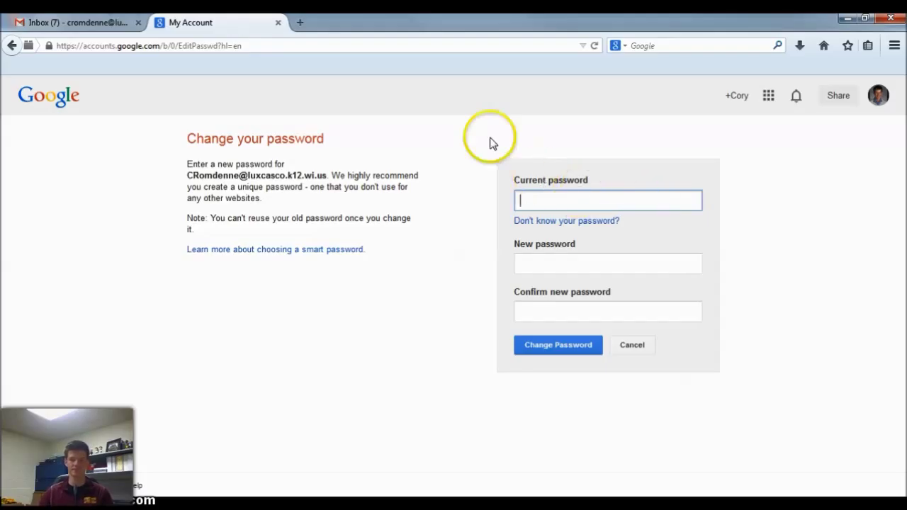
pyautogui.click(890, 18)
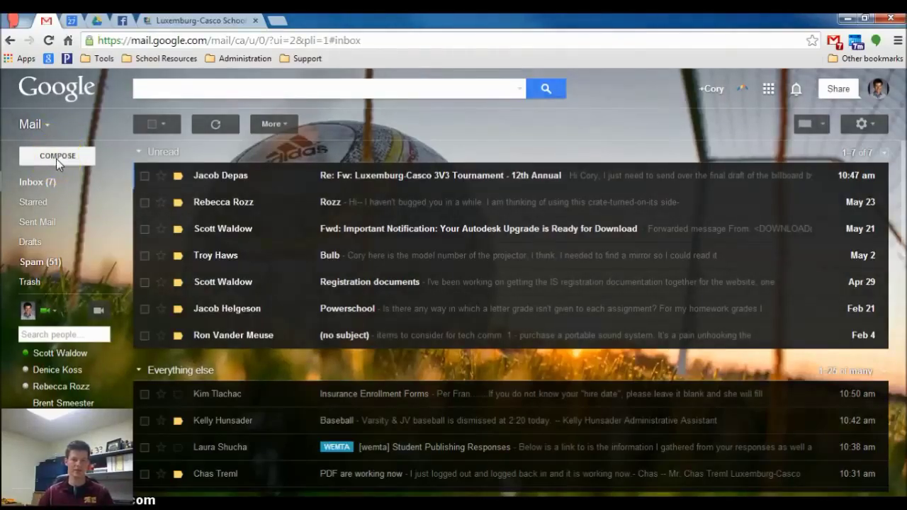
# Compose a new message with Cc and Bcc lines added, clearing the partly typed To entry.
pyautogui.click(56, 156)
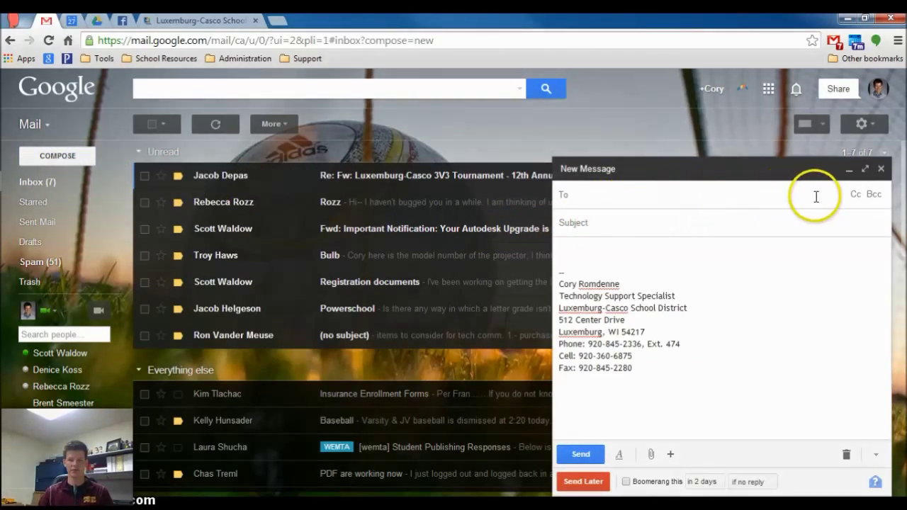
pyautogui.click(854, 195)
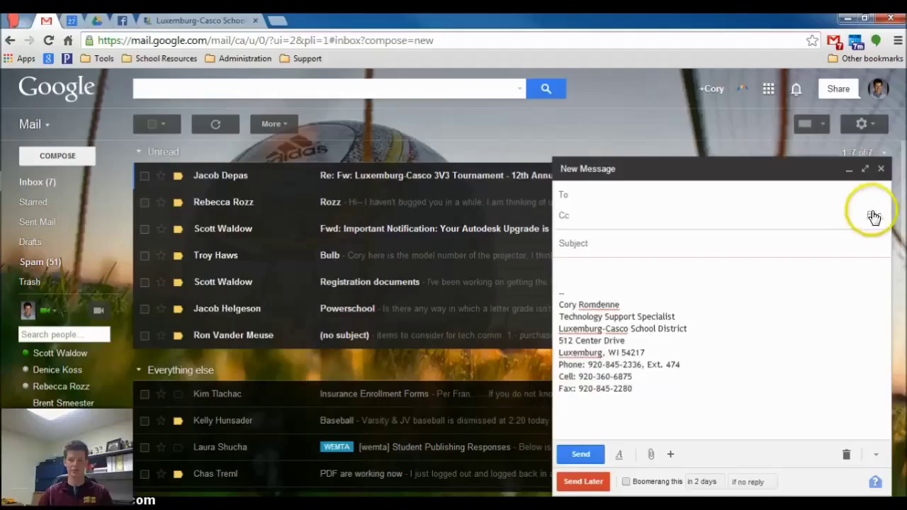
pyautogui.click(873, 217)
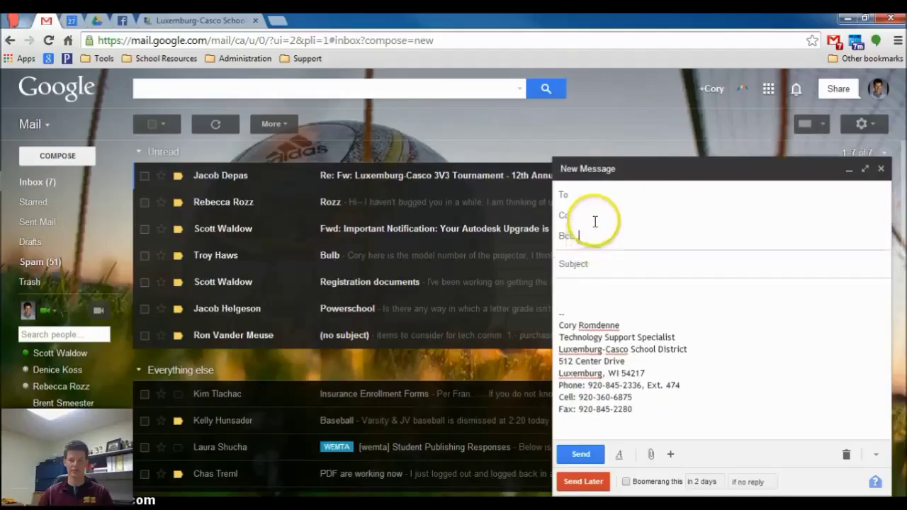
pyautogui.click(594, 194)
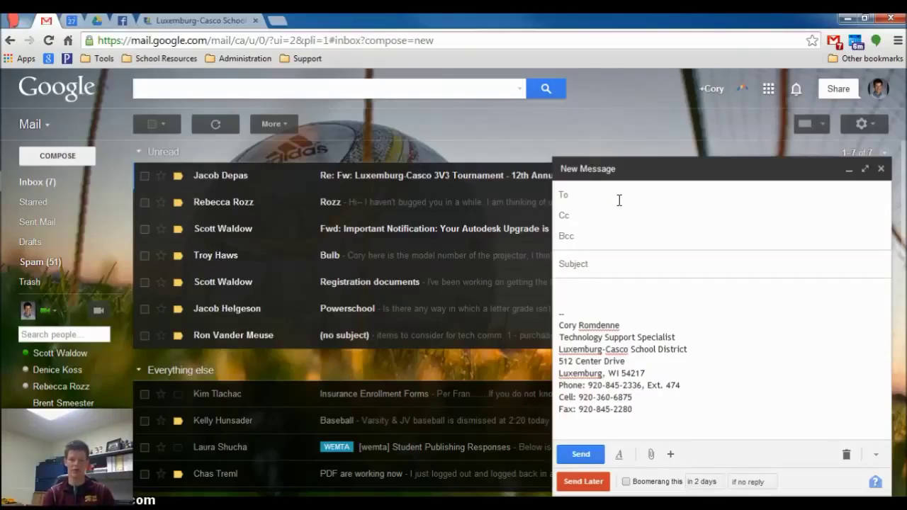
pyautogui.write('sc')
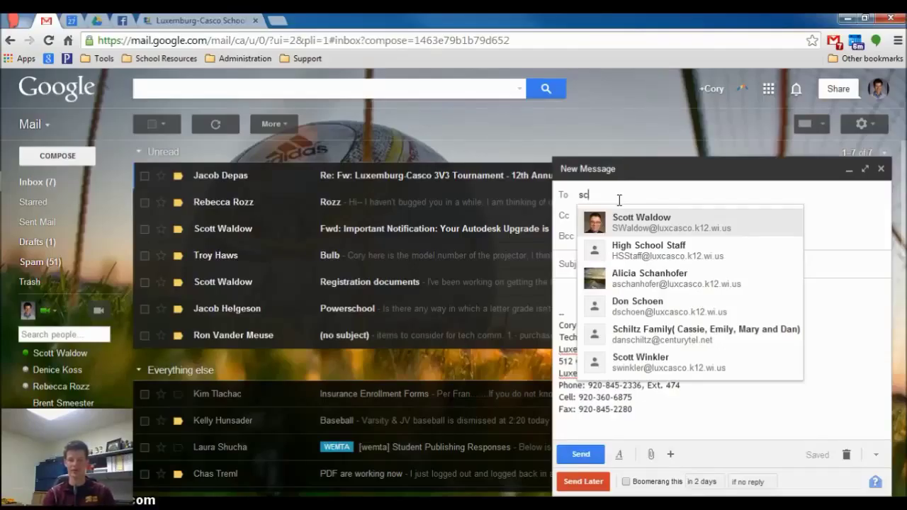
pyautogui.press('BackSpace')
pyautogui.press('BackSpace')
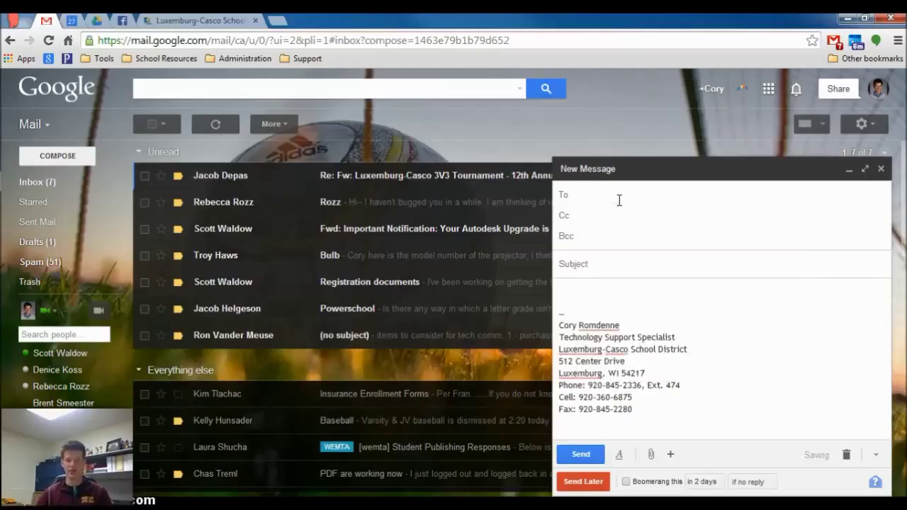
pyautogui.click(722, 208)
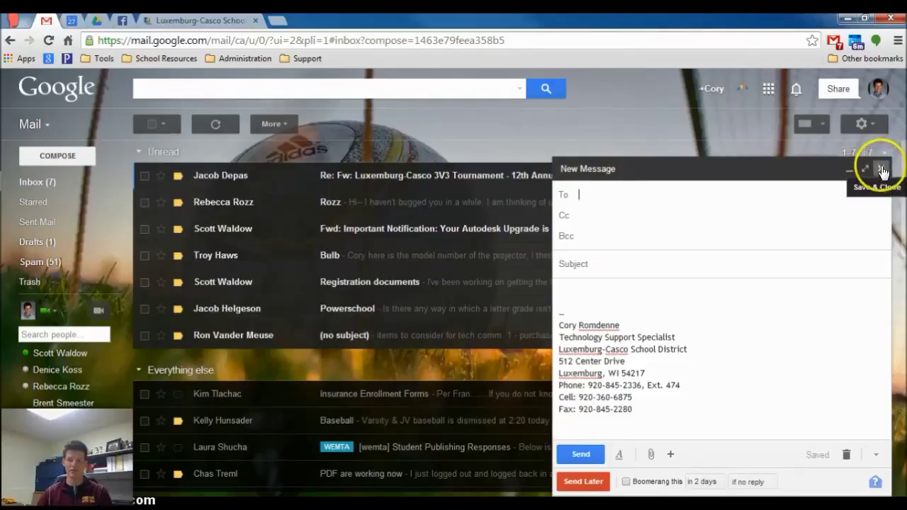
# Save the empty message to Drafts, reopen and discard it, and return to the Inbox.
pyautogui.click(882, 171)
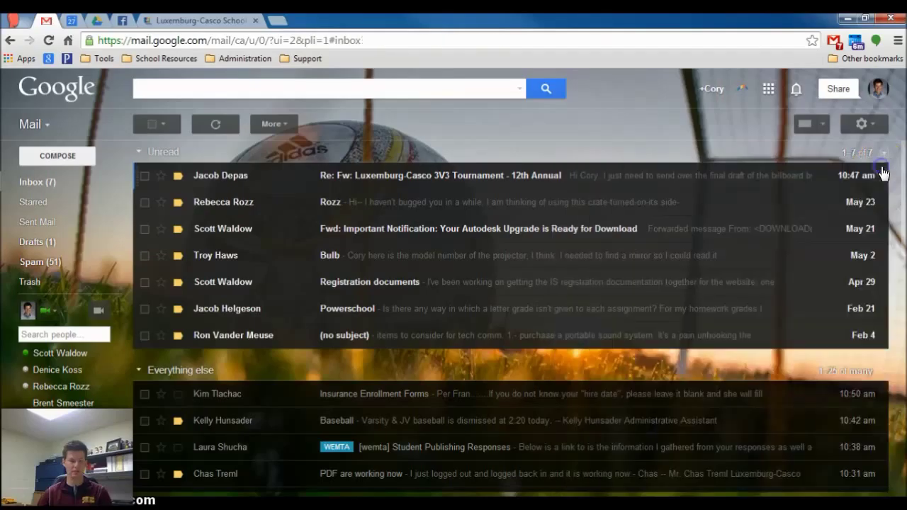
pyautogui.click(48, 243)
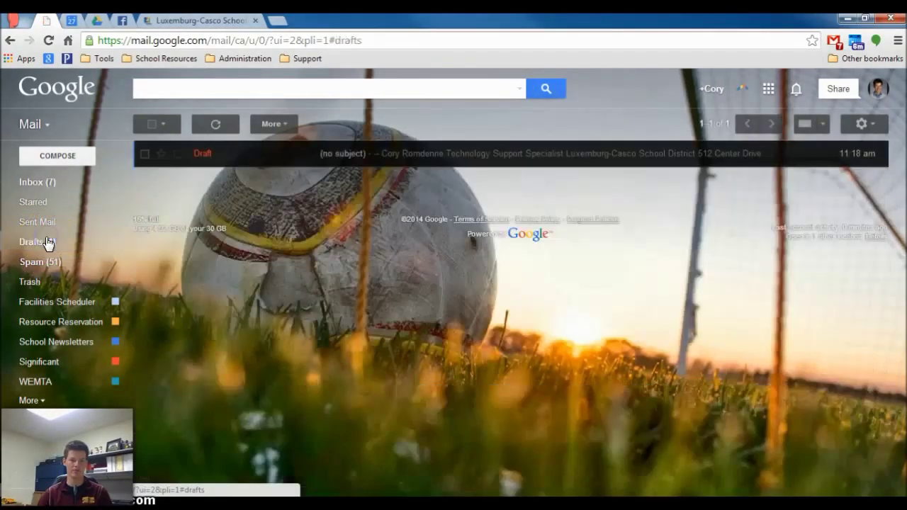
pyautogui.click(379, 156)
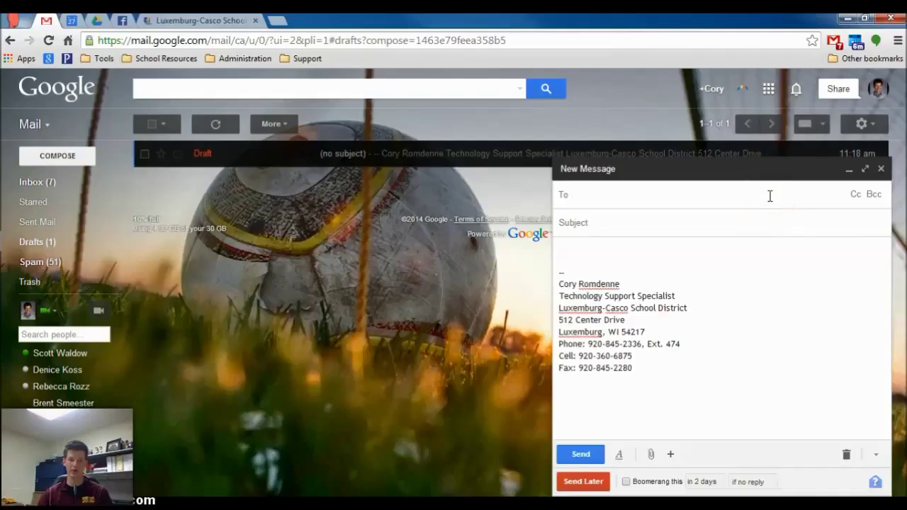
pyautogui.click(846, 456)
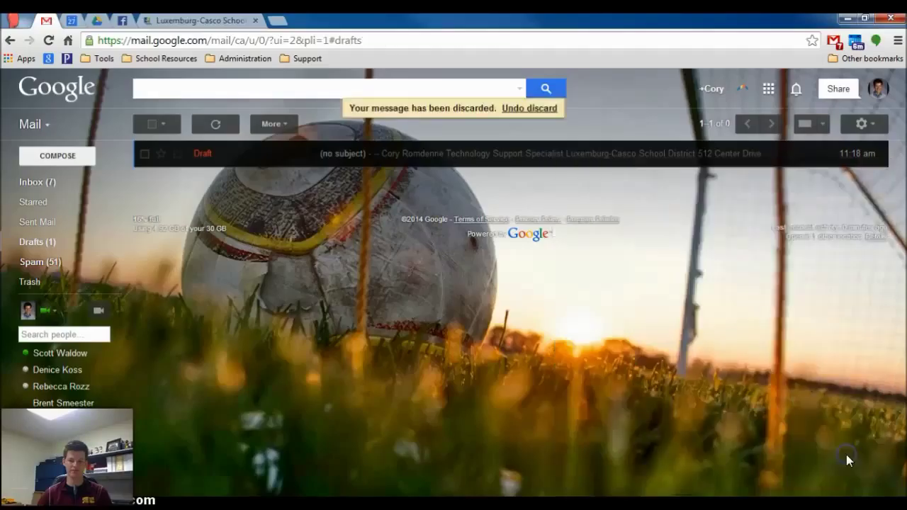
pyautogui.click(39, 183)
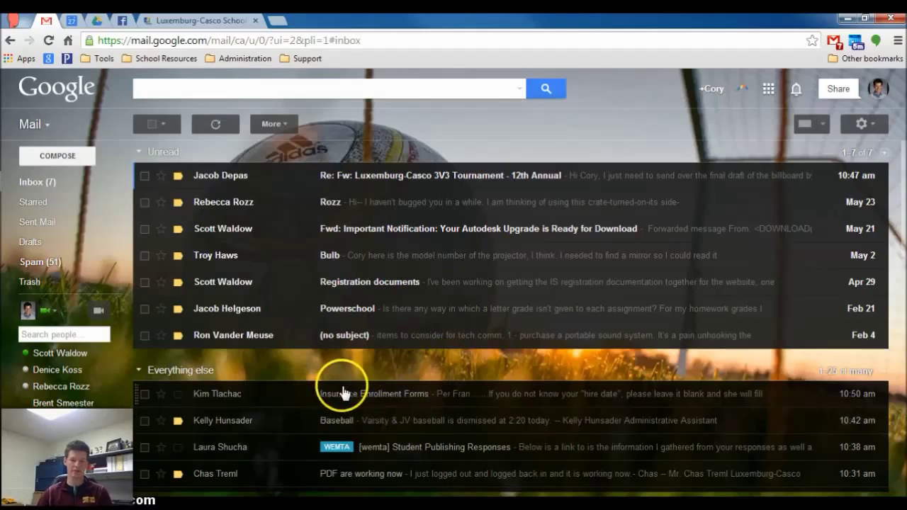
# Open the Insurance Enrollment Forms email and preview its More reply options without choosing one.
pyautogui.click(382, 395)
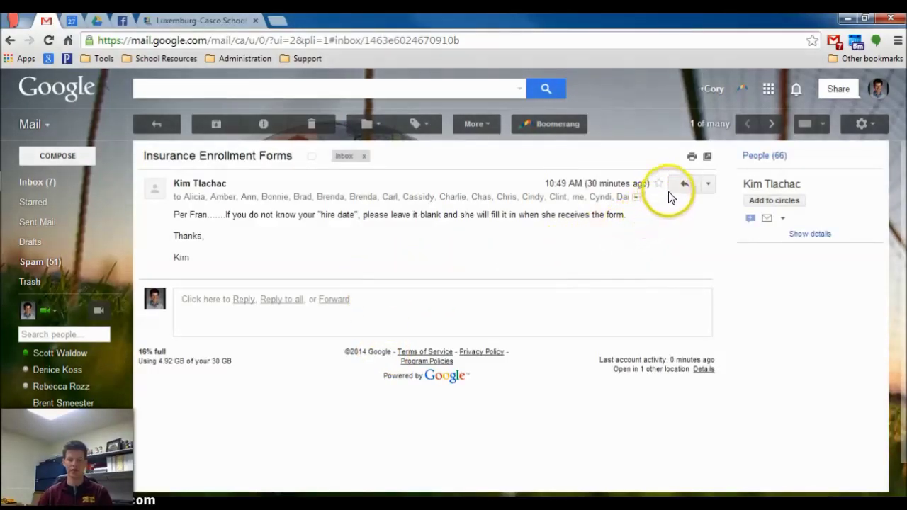
pyautogui.click(709, 185)
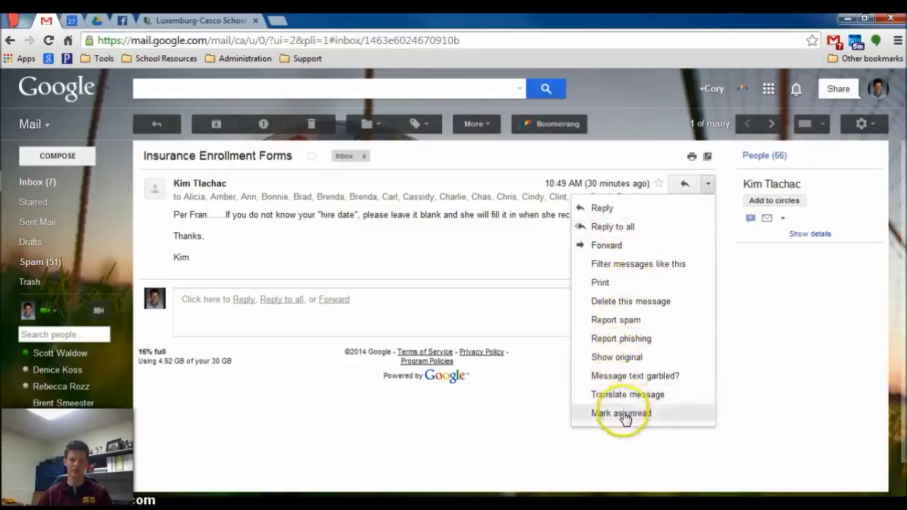
pyautogui.click(508, 241)
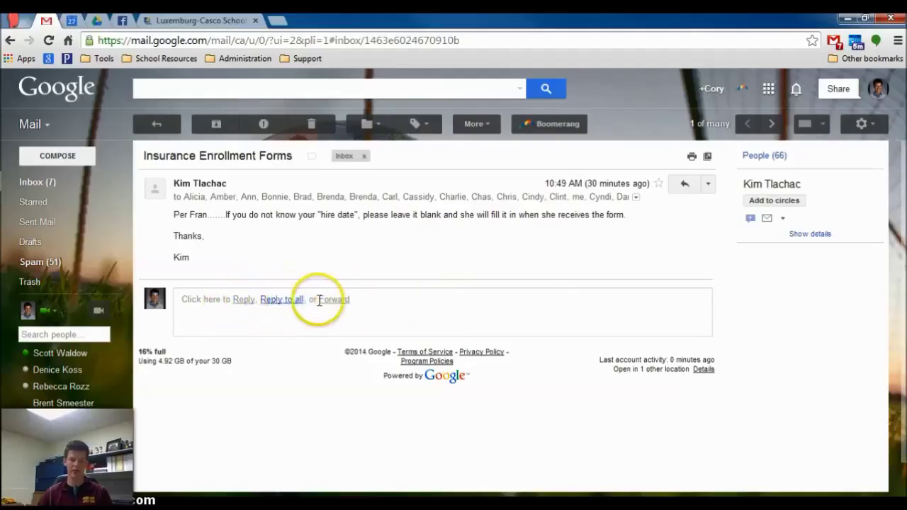
# Start a reply to Insurance Enrollment Forms, view the response types, then discard the reply.
pyautogui.click(489, 309)
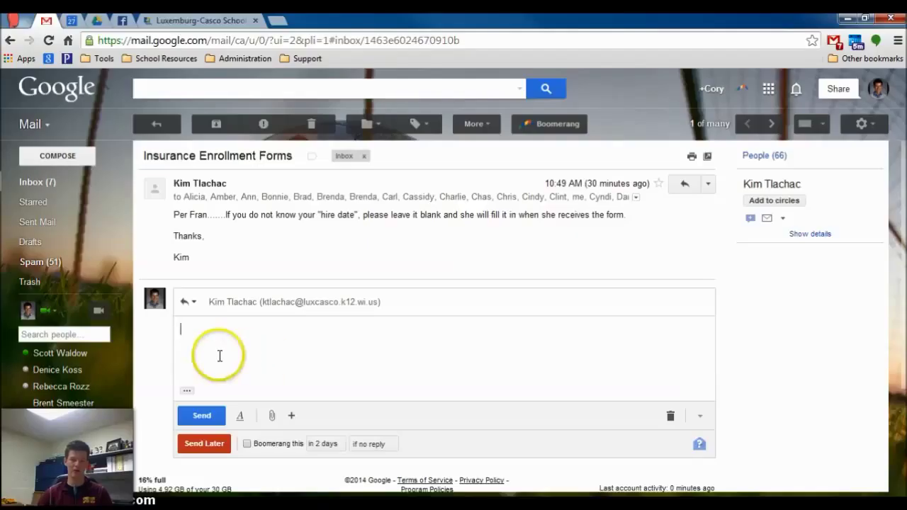
pyautogui.click(196, 304)
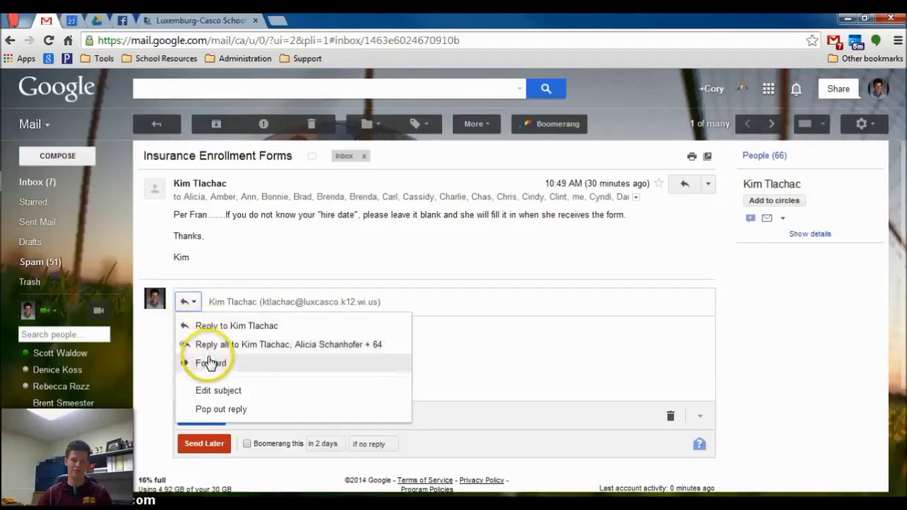
pyautogui.click(511, 340)
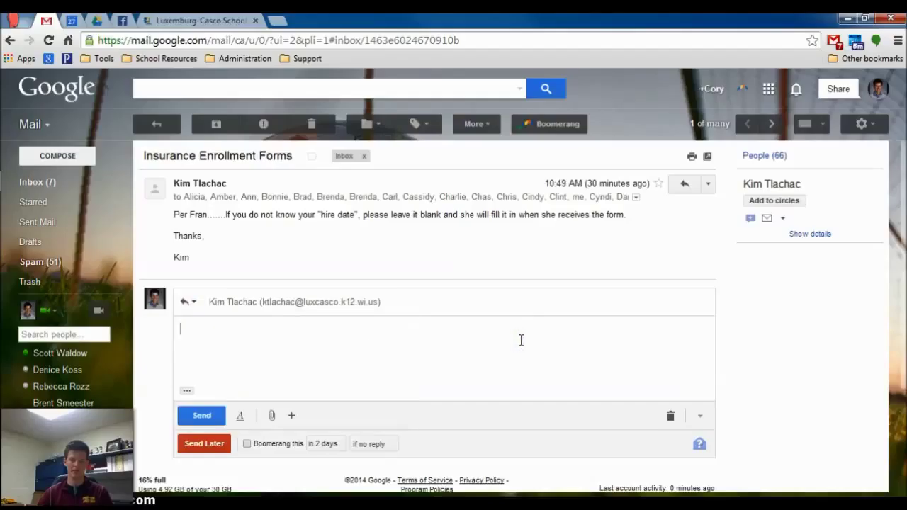
pyautogui.click(670, 417)
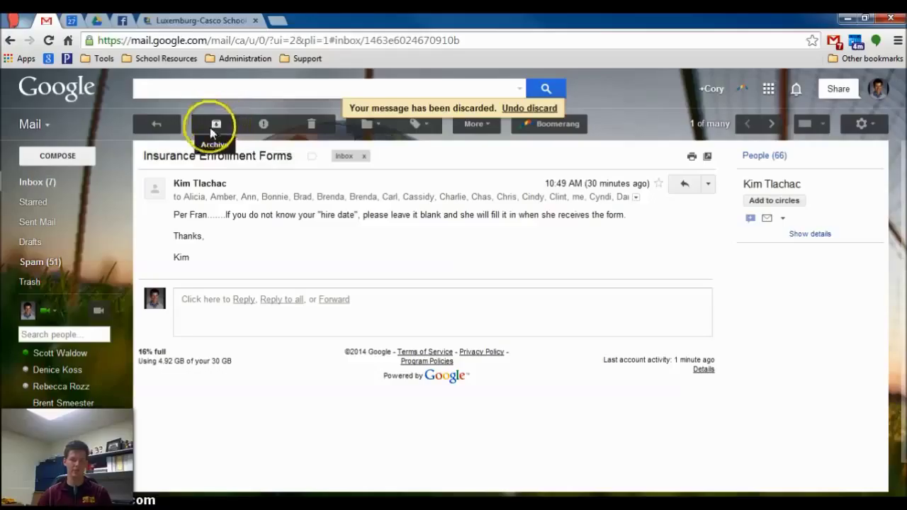
# Expand the More labels to view All Mail, including archived messages, then return to the Inbox.
pyautogui.moveTo(68, 207)
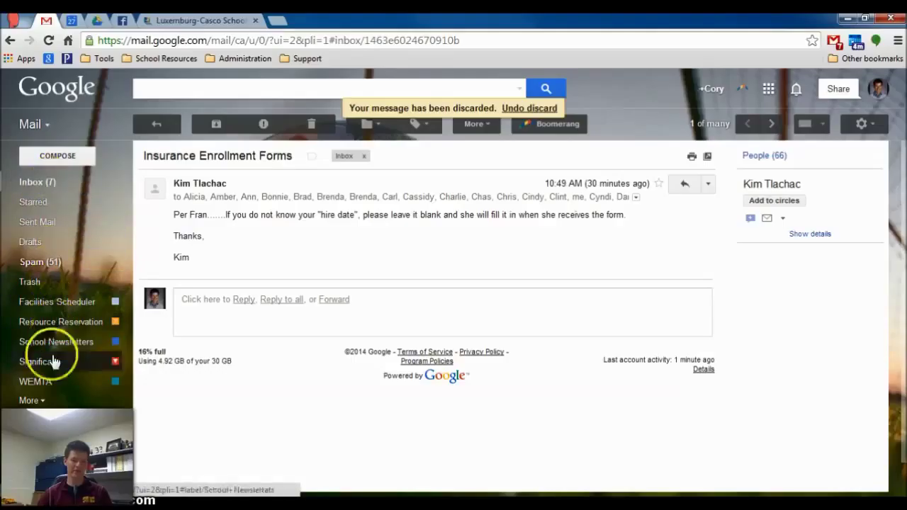
pyautogui.click(28, 401)
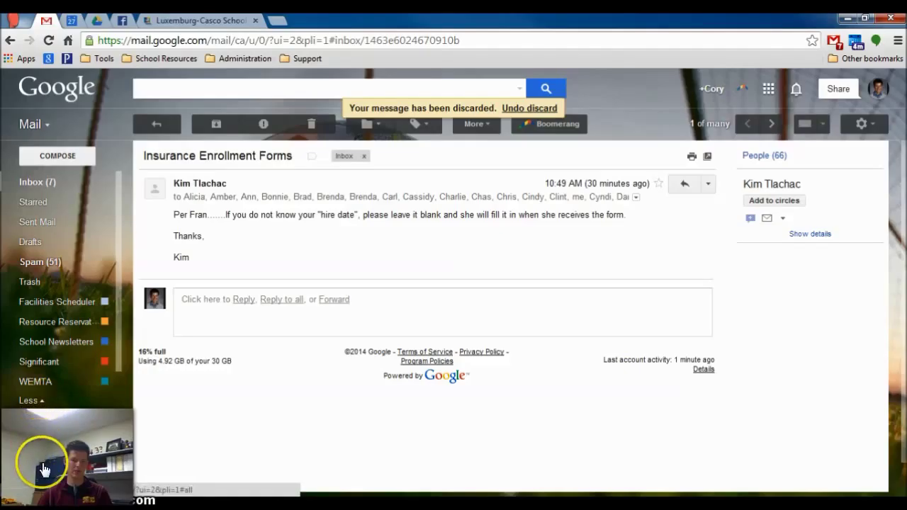
pyautogui.scroll(-2, 45, 454)
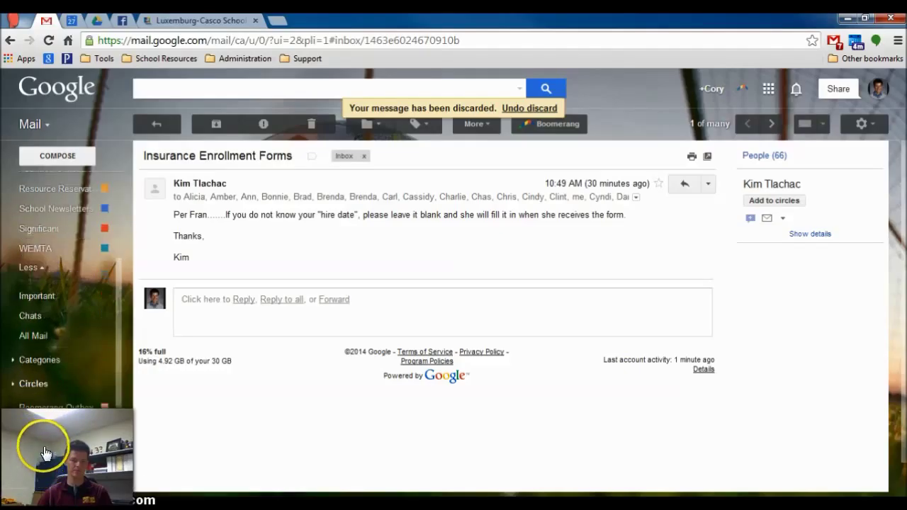
pyautogui.click(39, 336)
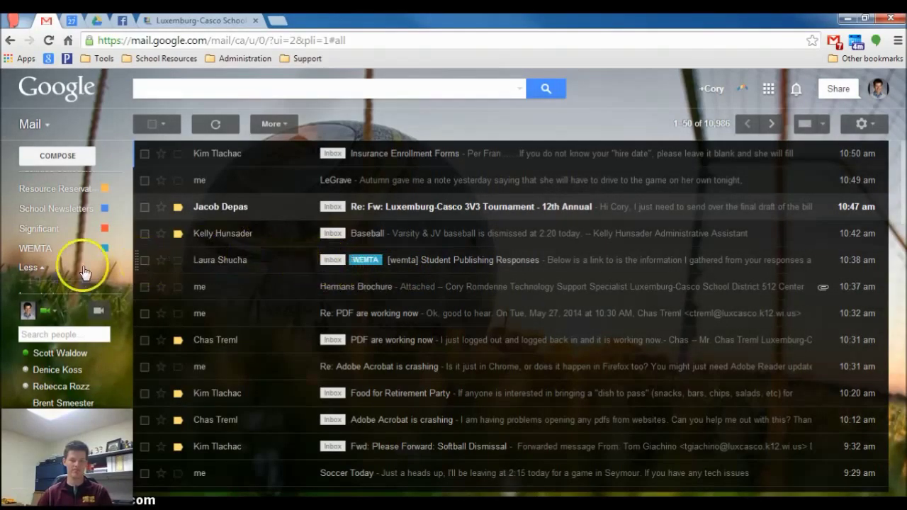
pyautogui.moveTo(55, 230)
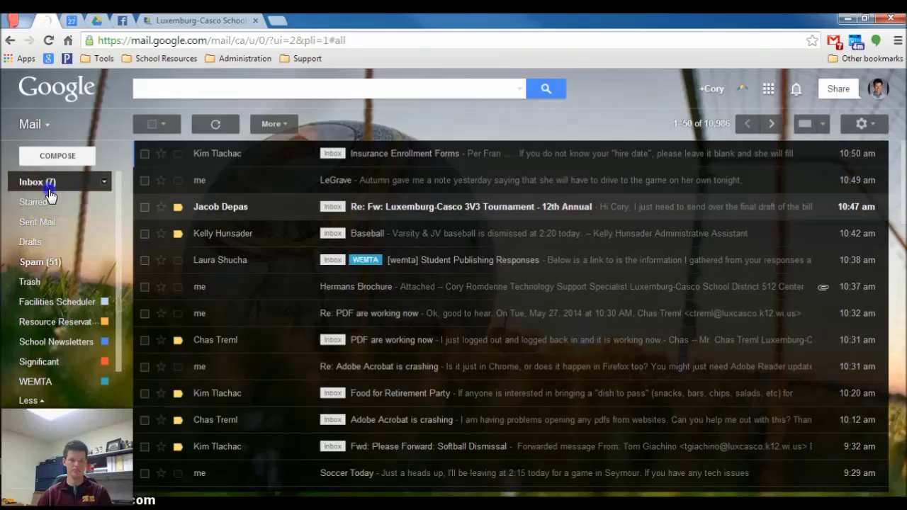
pyautogui.click(50, 185)
# Open the 'Insurance Enrollment Forms' email and report it as spam, confirming 'It's just spam'.
pyautogui.click(256, 399)
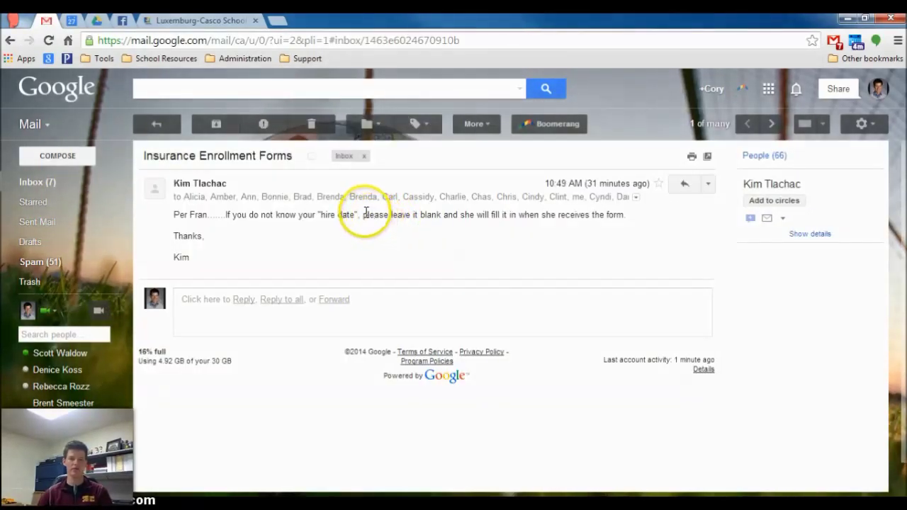
pyautogui.click(276, 130)
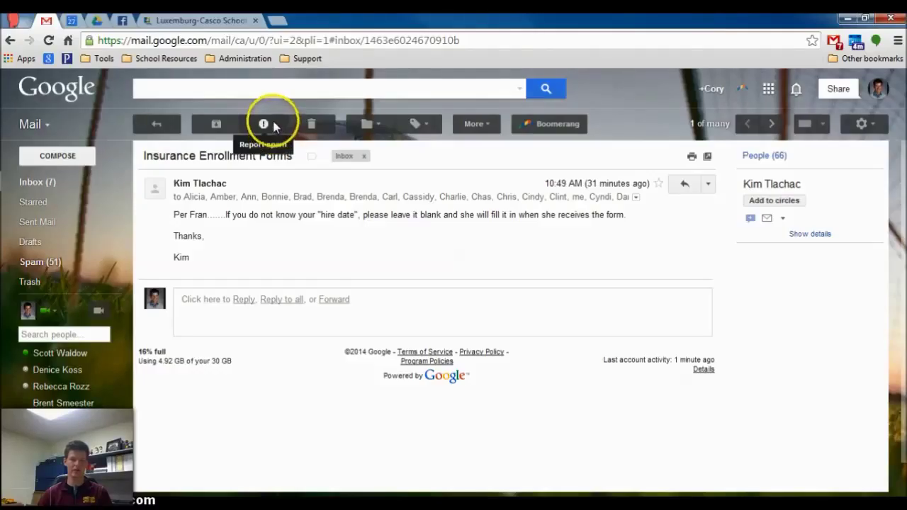
pyautogui.click(272, 124)
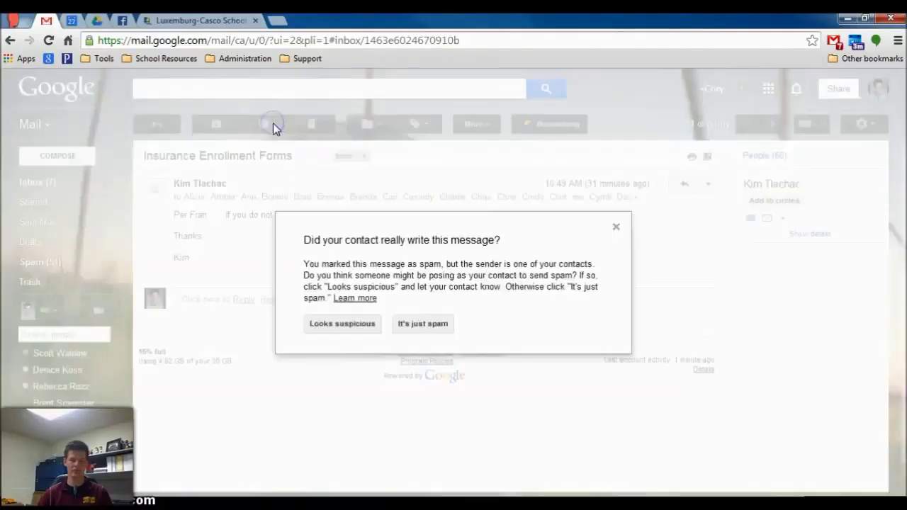
pyautogui.click(423, 326)
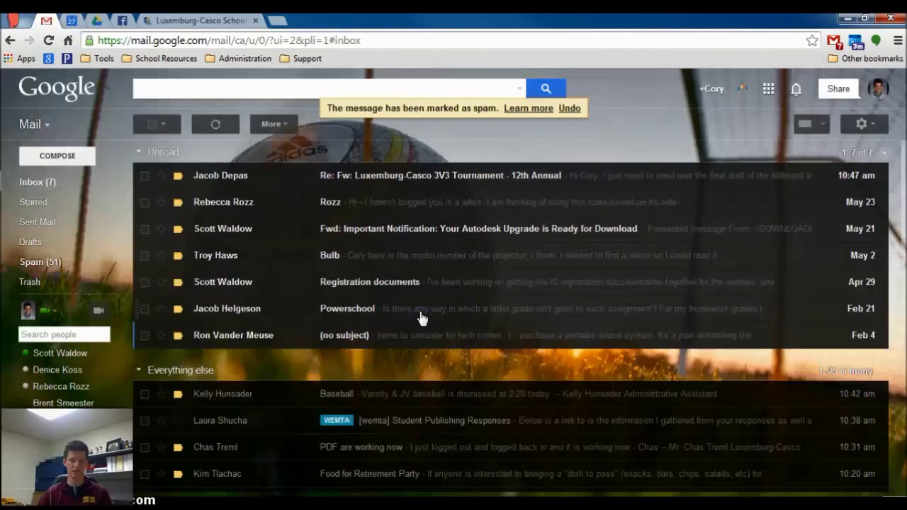
# Find 'Insurance Enrollment Forms' in Spam, mark it Not spam, and confirm it is back in the Inbox.
pyautogui.moveTo(71, 246)
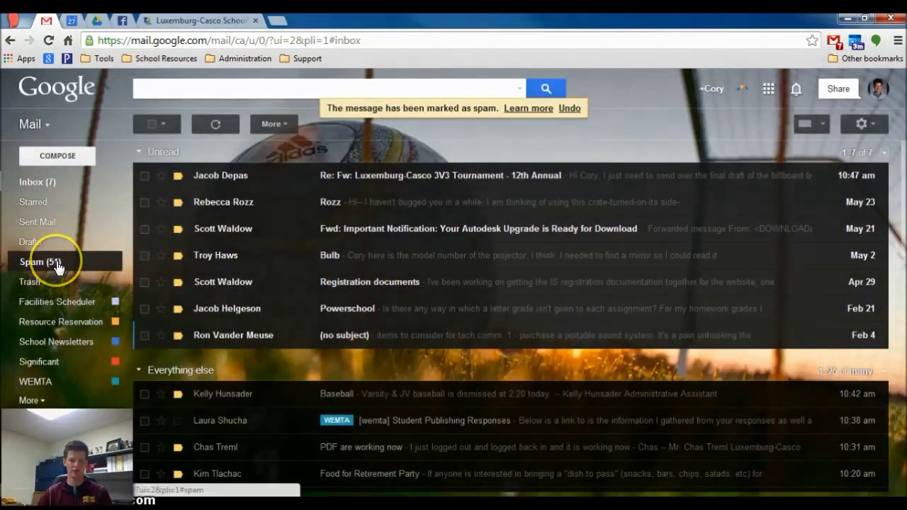
pyautogui.click(58, 264)
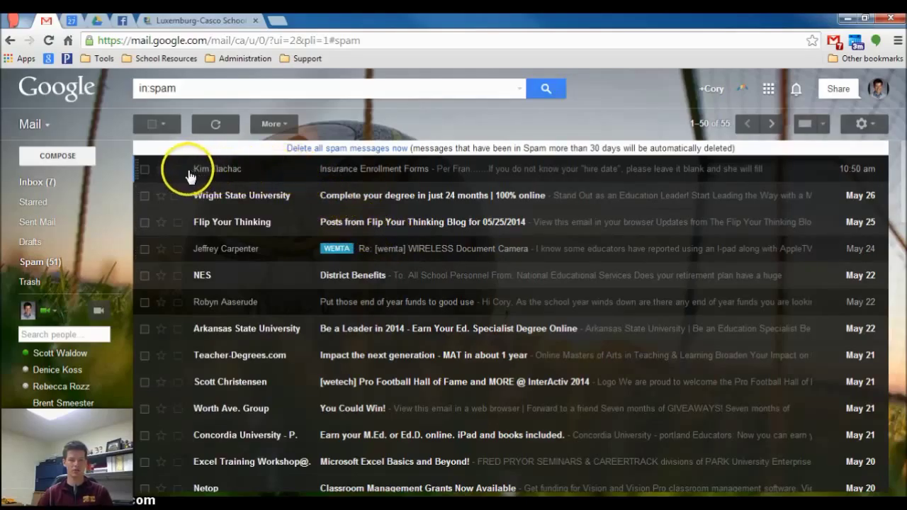
pyautogui.click(144, 170)
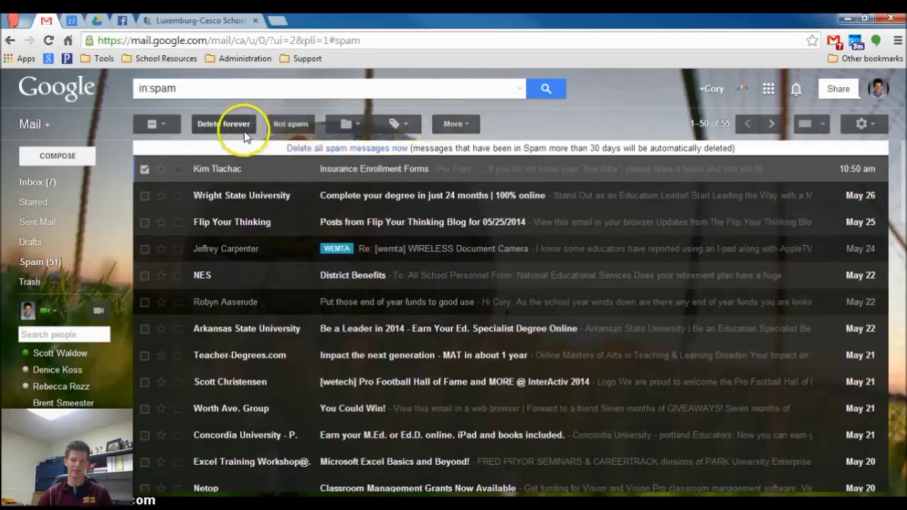
pyautogui.click(333, 170)
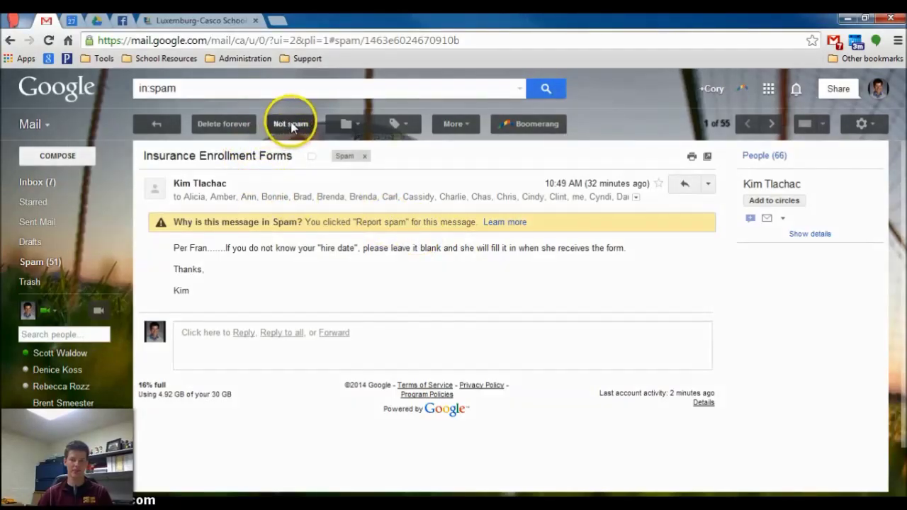
pyautogui.click(292, 126)
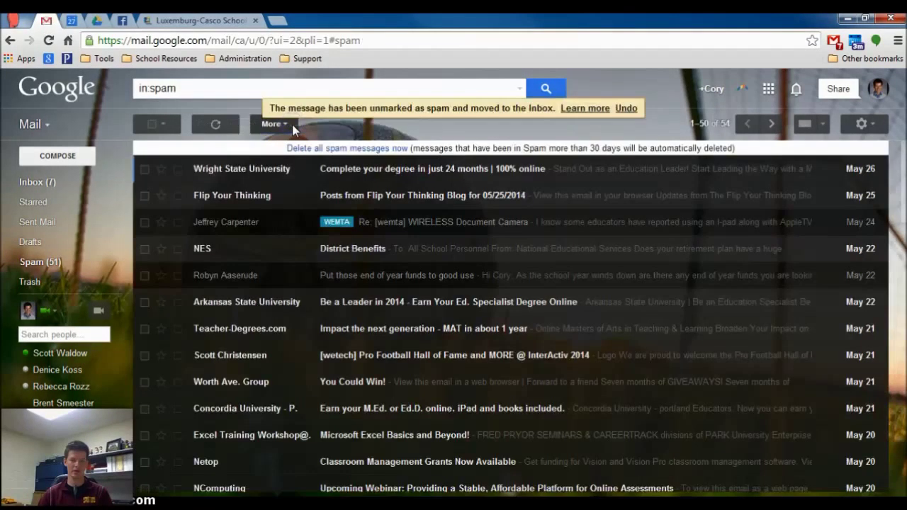
pyautogui.click(58, 183)
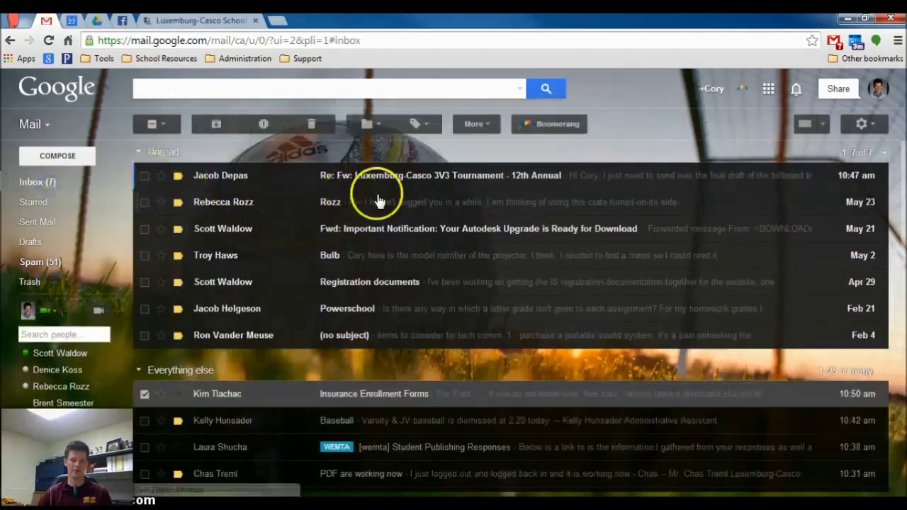
pyautogui.click(144, 394)
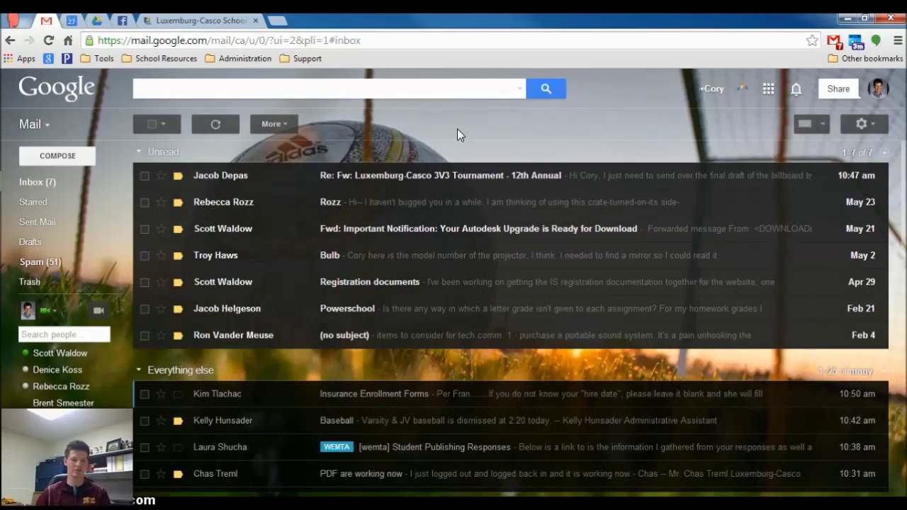
pyautogui.moveTo(44, 285)
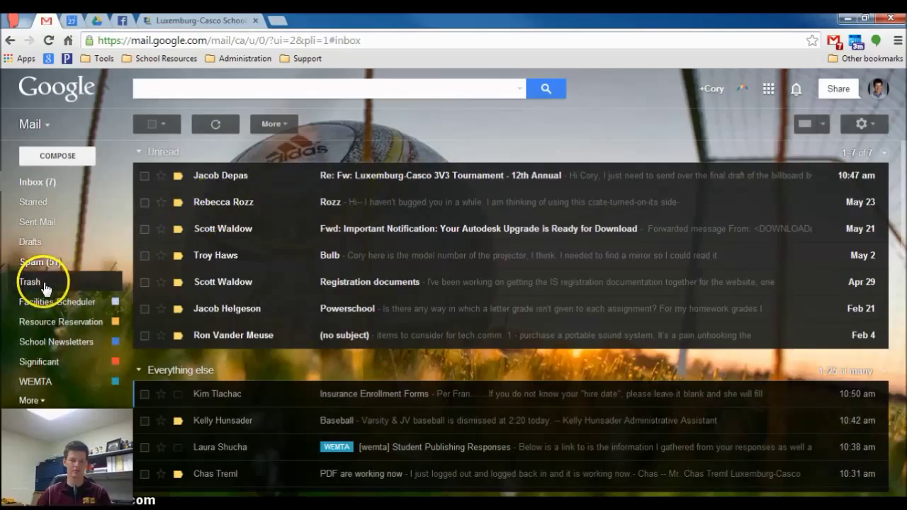